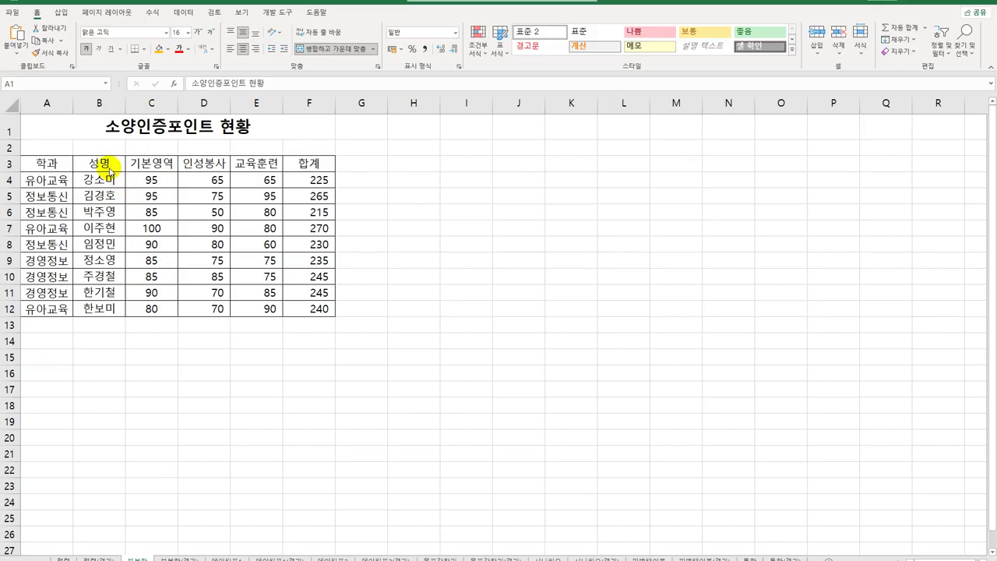
Step: Sort the 소양인증포인트 현황 table by 학과 in ascending order
left_click(110, 165)
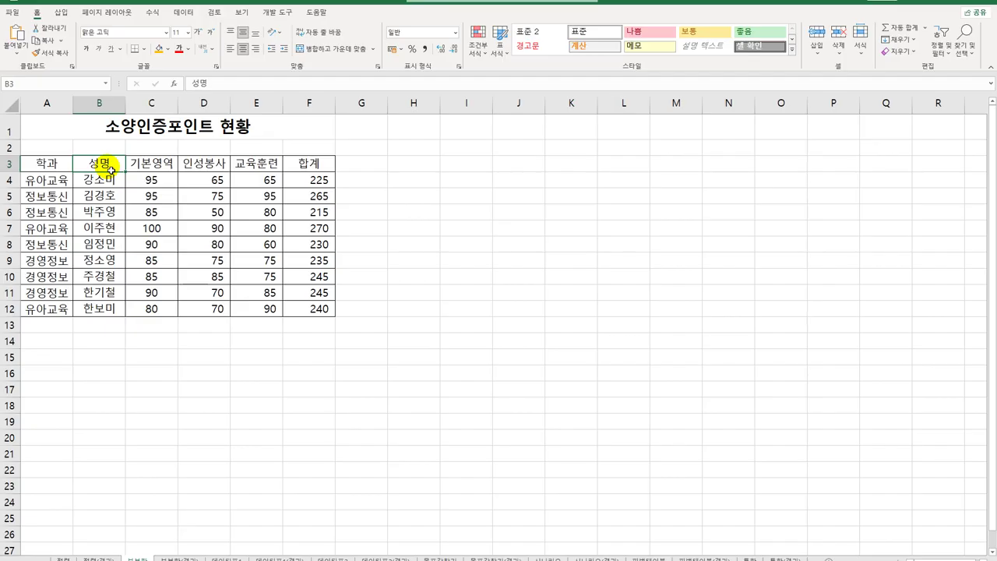
left_click(49, 182)
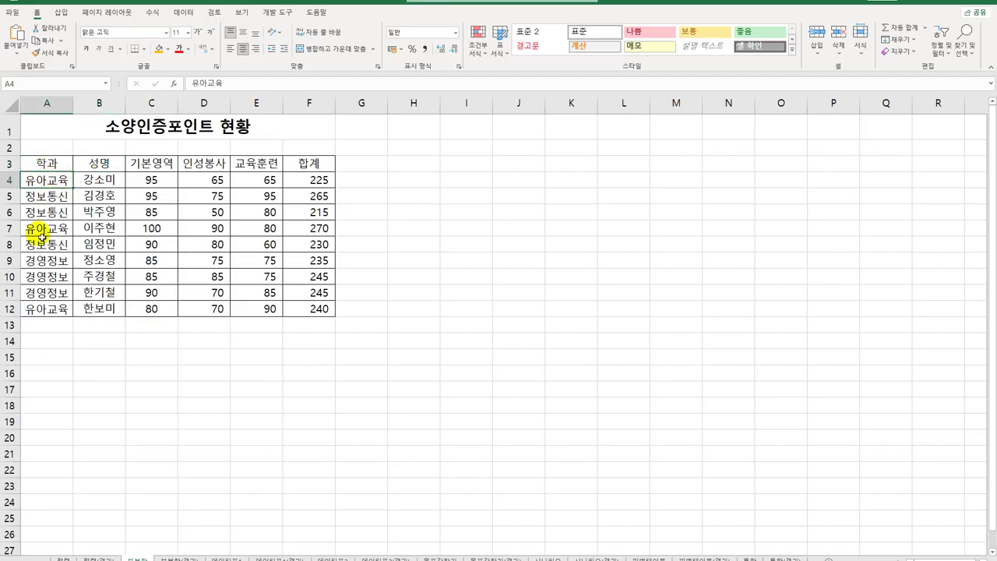
left_click(48, 212)
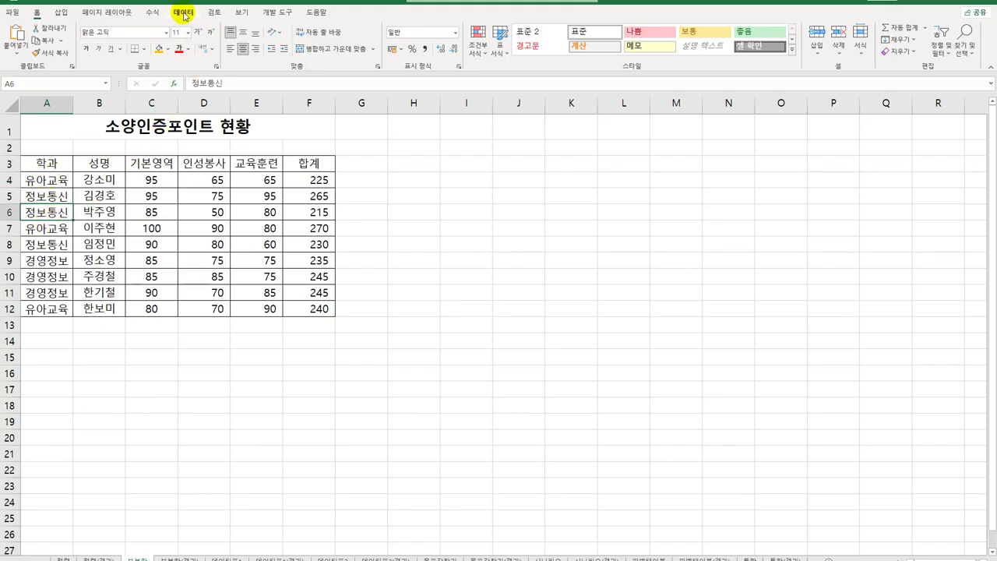
left_click(185, 13)
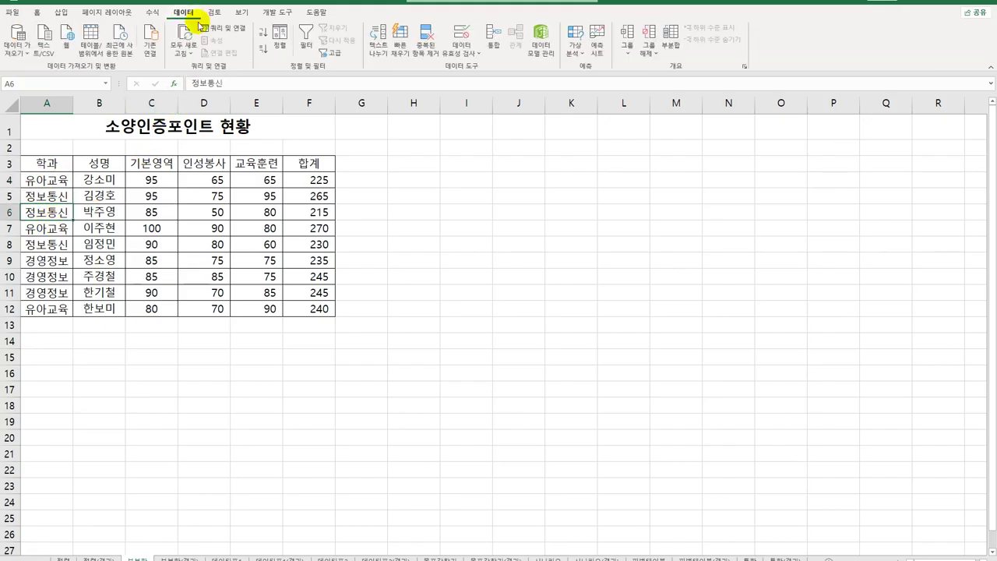
left_click(264, 35)
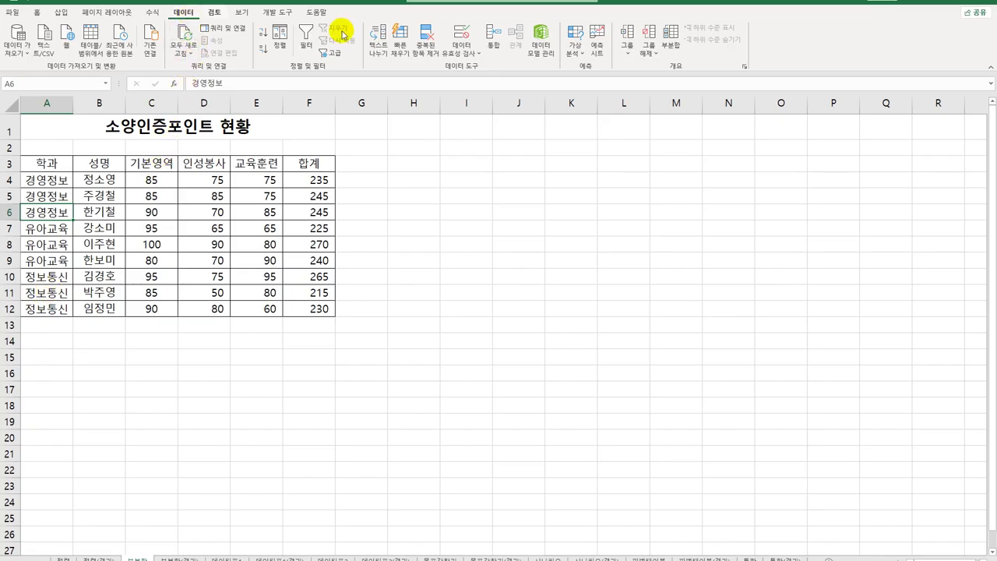
Step: Add subtotals to the table grouped by 학과, using the 최소 function on the 합계 column
left_click(669, 39)
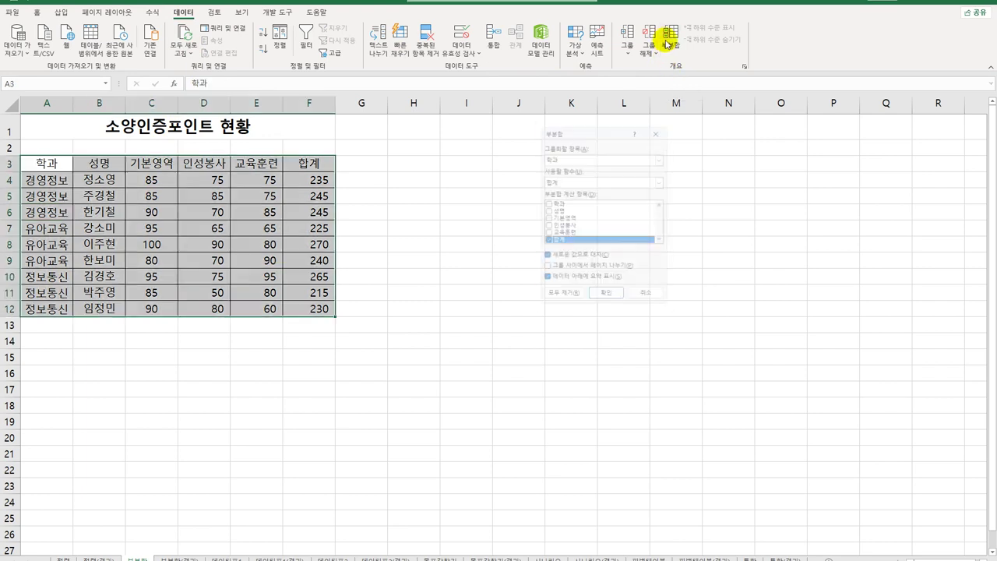
left_click_drag(596, 137, 446, 146)
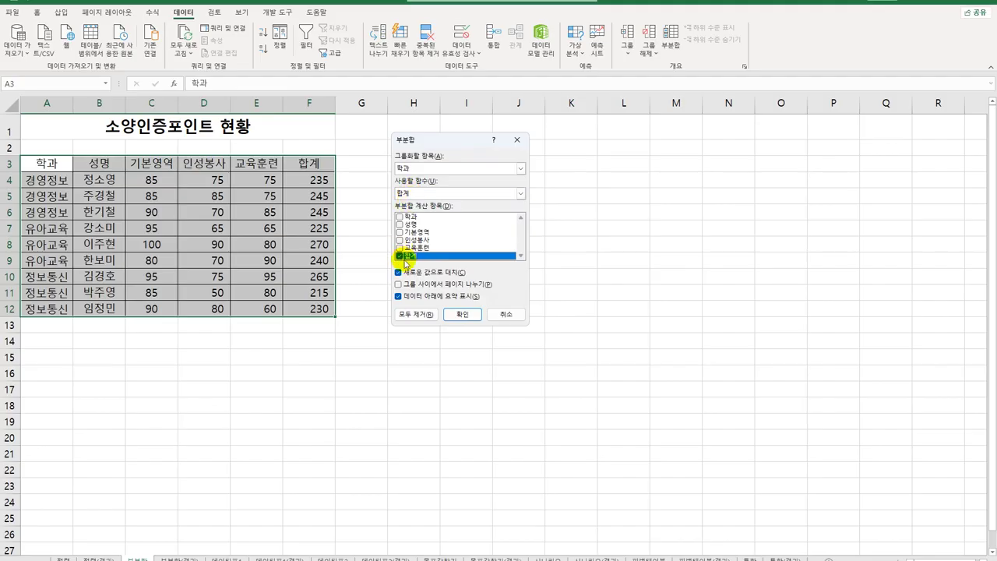
left_click(412, 195)
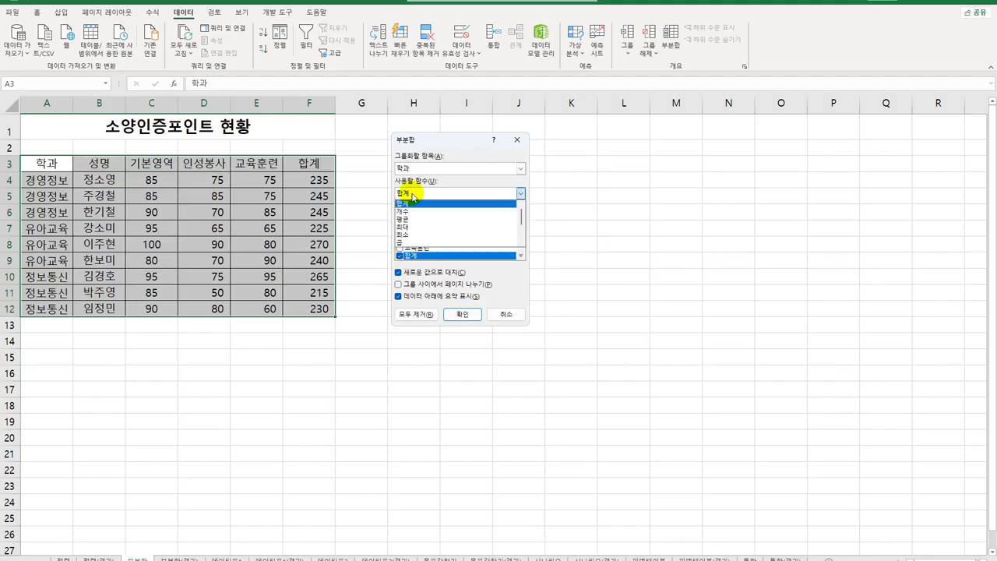
left_click(405, 233)
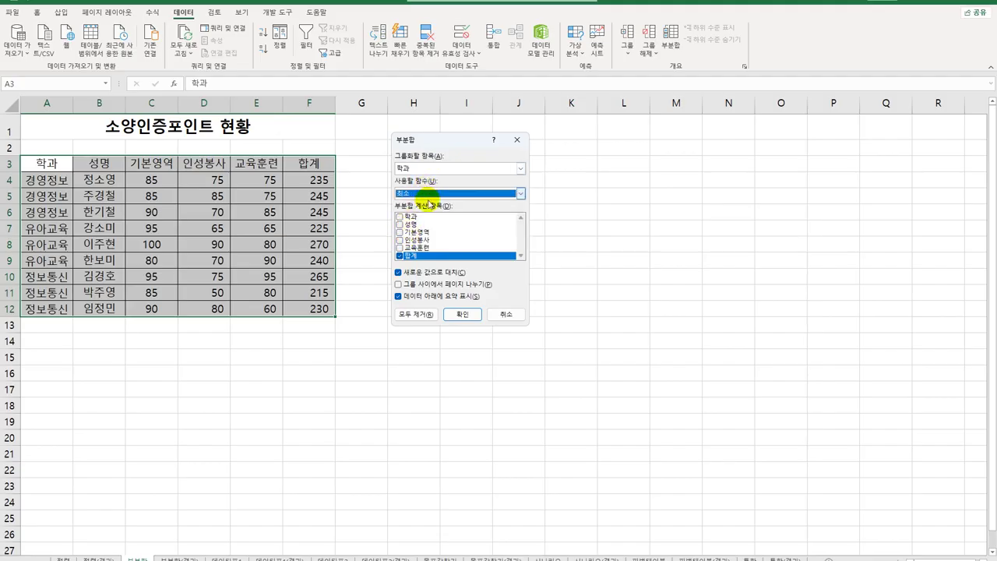
left_click(461, 313)
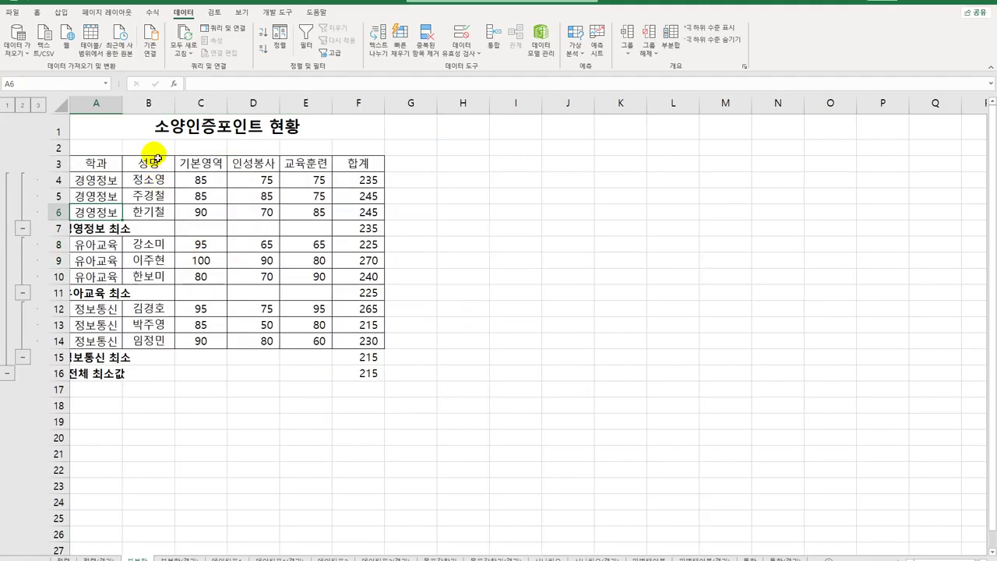
Step: Fit column A's width to its labels and check the minimum subtotals in the 합계 column
double_click(127, 108)
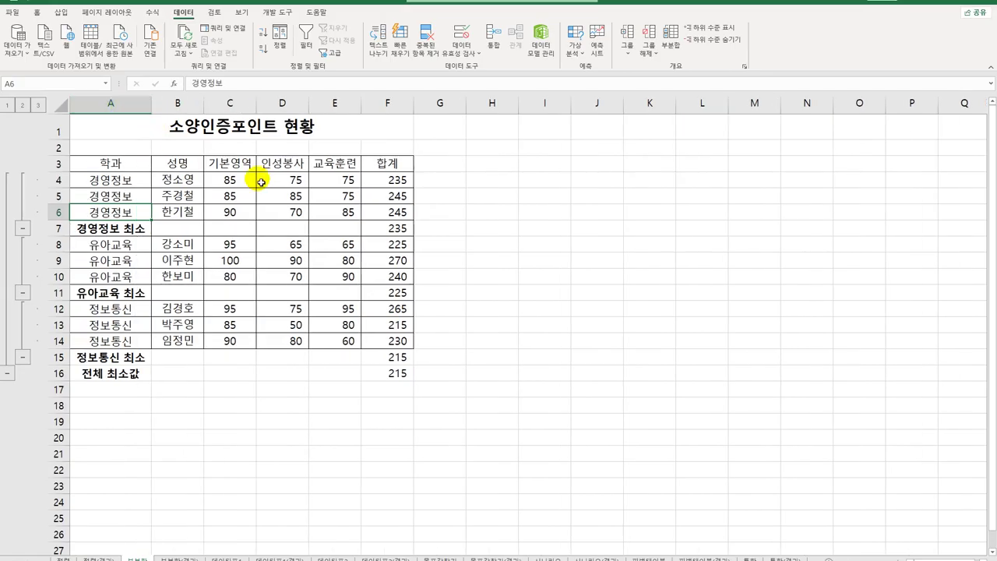
left_click(389, 227)
left_click(397, 292)
left_click(396, 375)
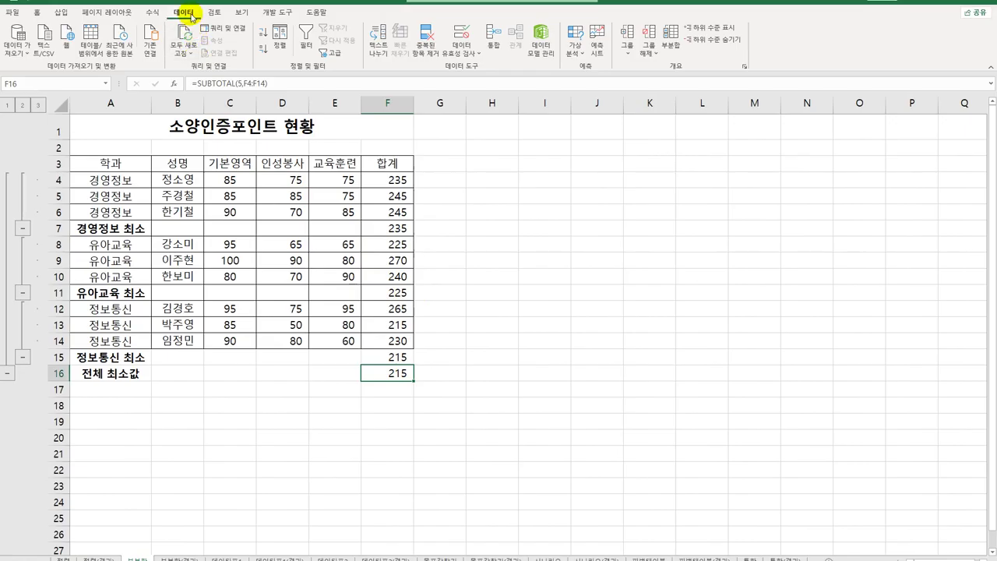
Step: Add a second subtotal by 학과 using 평균 for only 기본영역, 인성봉사 and 교육훈련, with 새로운 값으로 대치 turned off
left_click(670, 41)
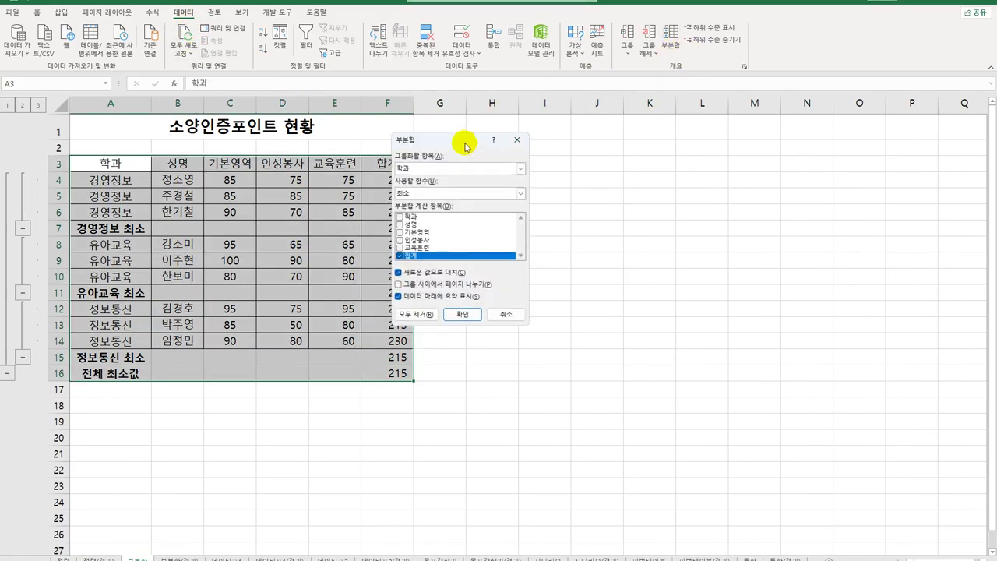
left_click_drag(462, 148, 587, 169)
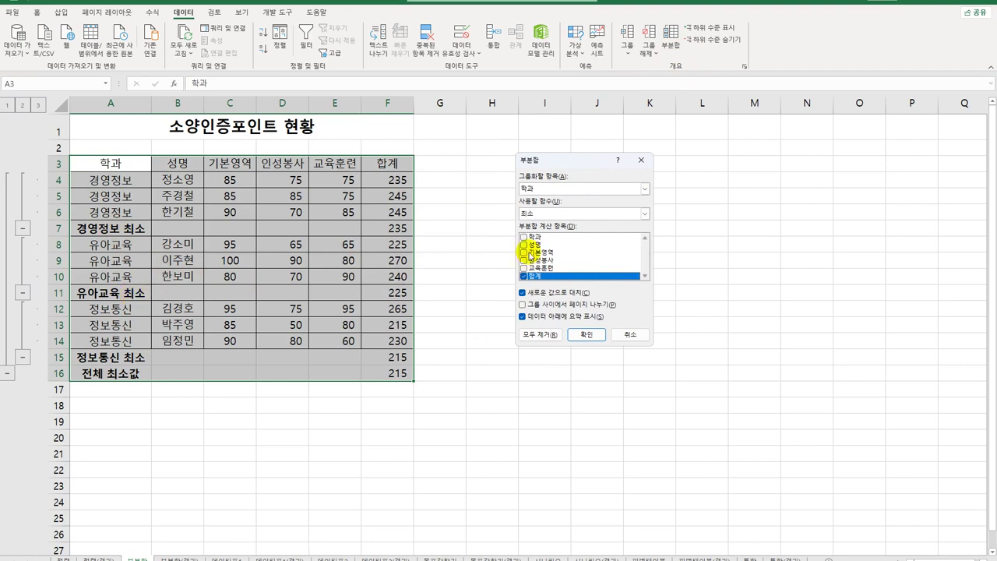
left_click(550, 217)
left_click(545, 239)
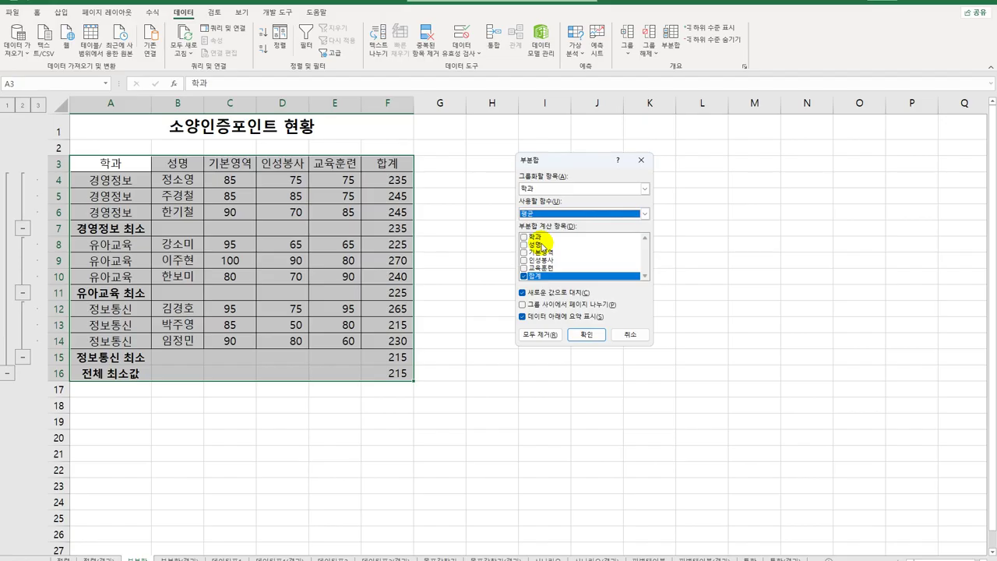
left_click(523, 276)
left_click(523, 252)
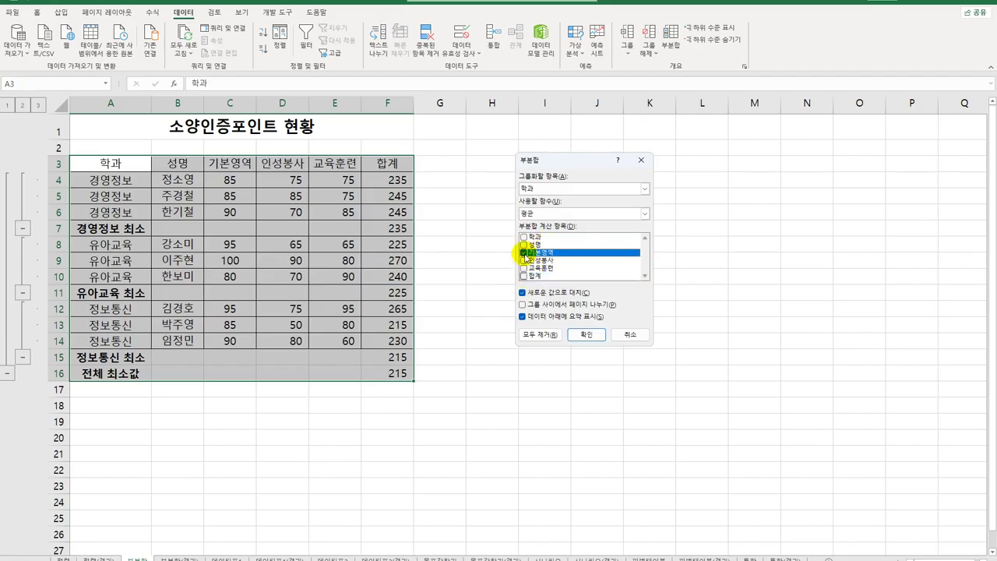
left_click(523, 260)
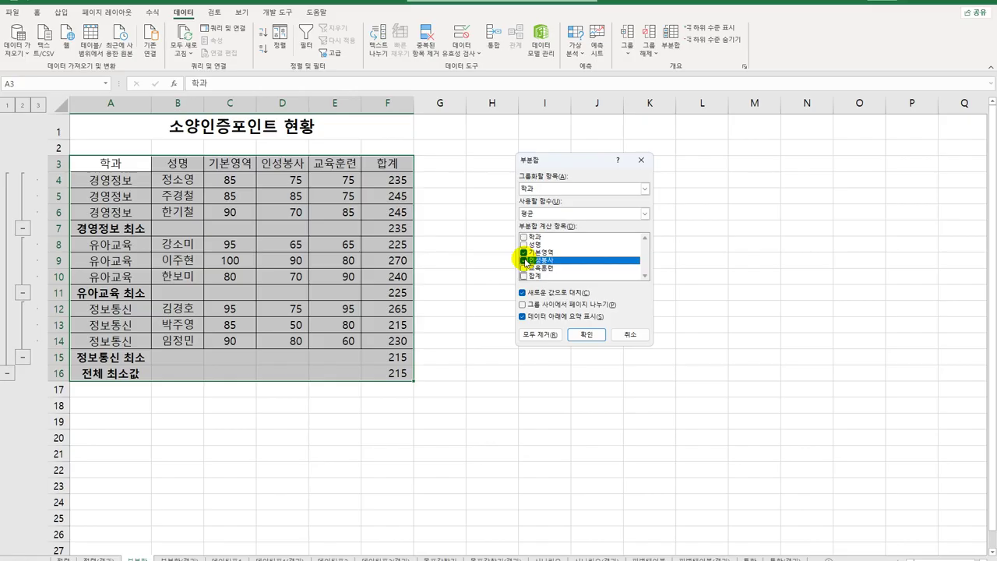
left_click(524, 267)
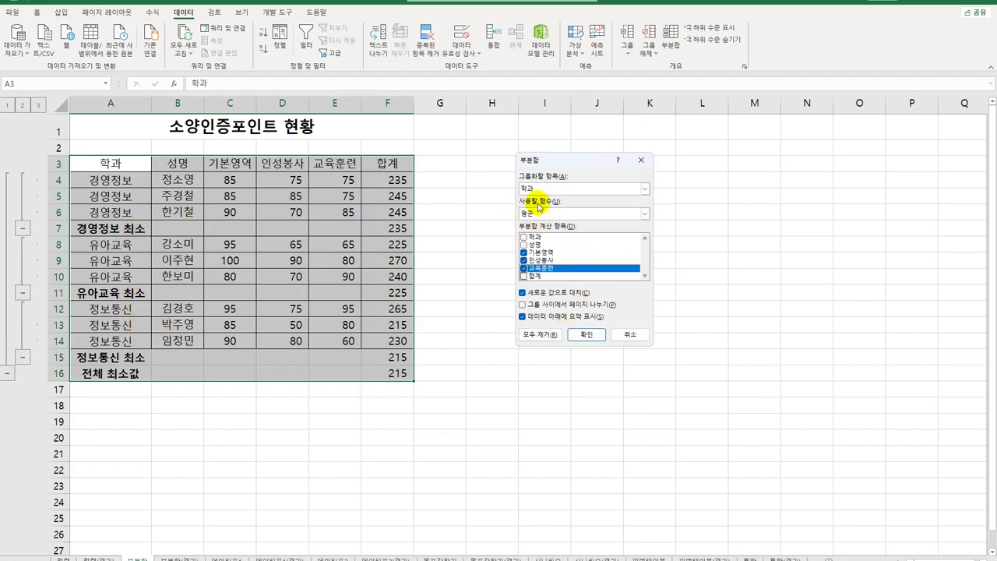
left_click(526, 295)
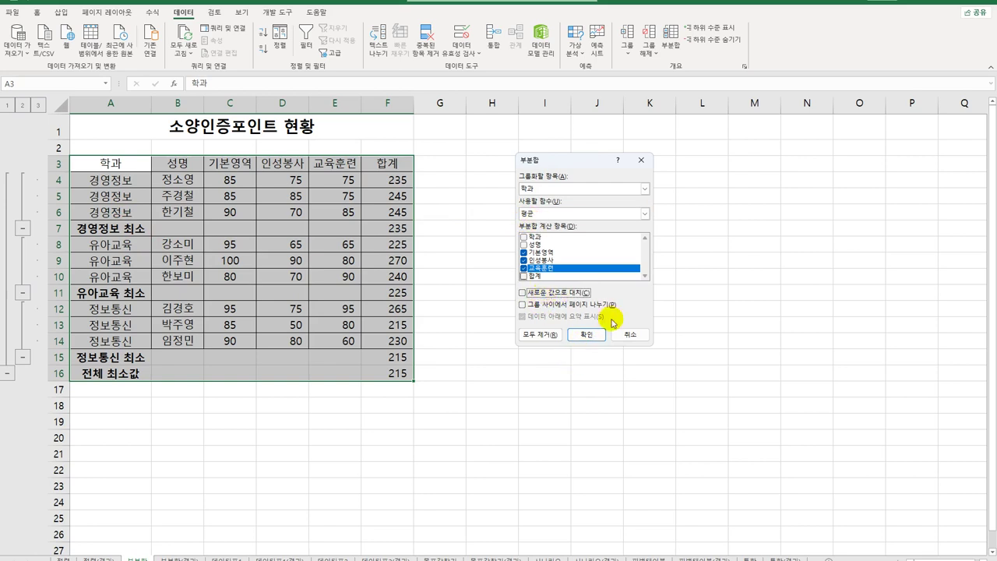
left_click(589, 336)
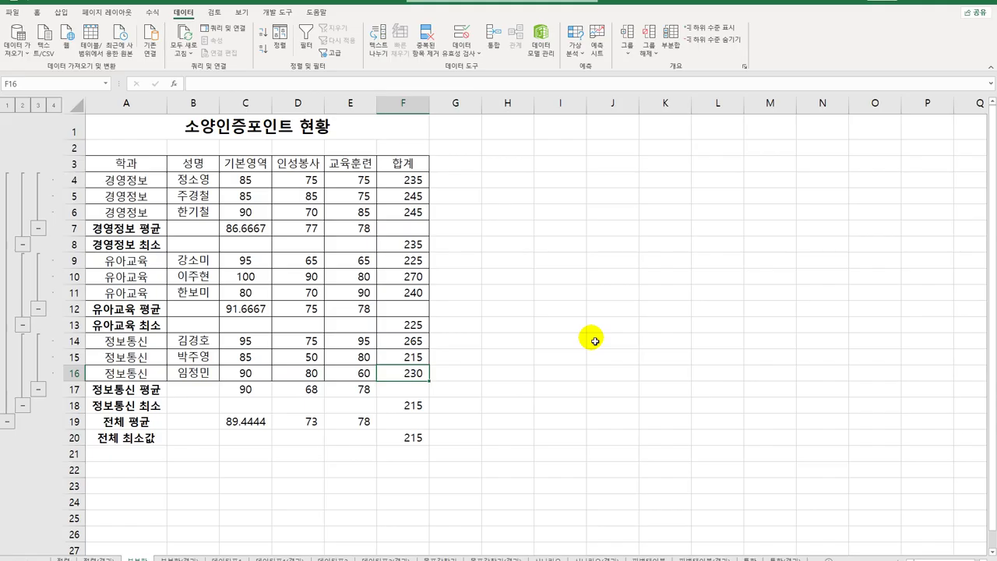
Step: Select the 기본영역 average cells C7, C12, C17 and C19 together and open their cell formatting settings
left_click(259, 230)
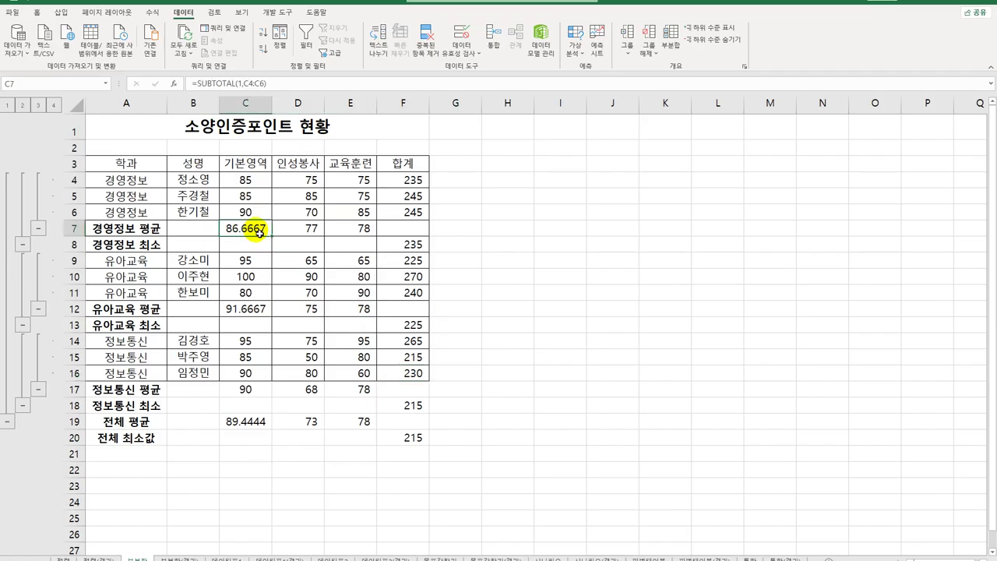
left_click(255, 310, "ctrl")
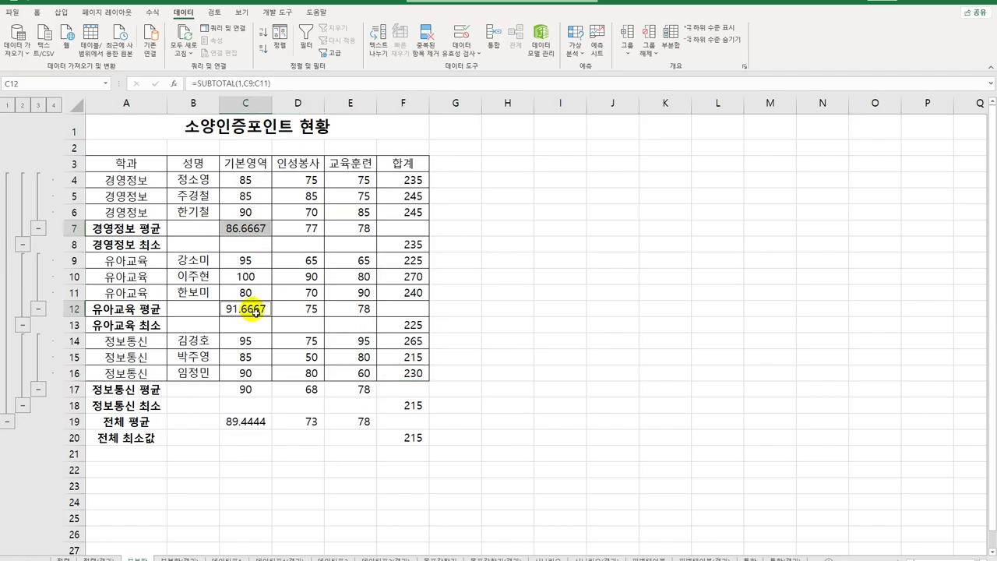
left_click(257, 396, "ctrl")
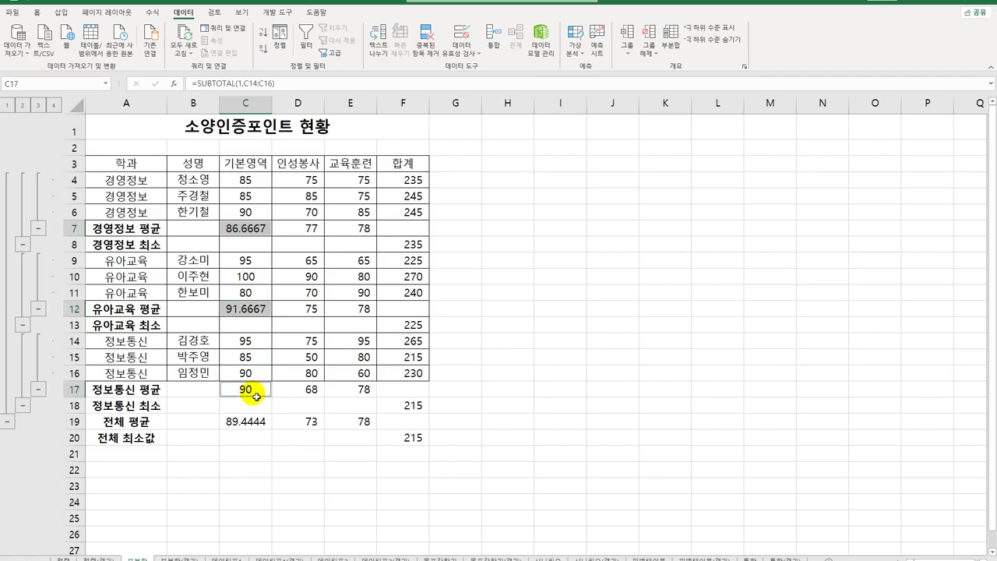
left_click(252, 425, "ctrl")
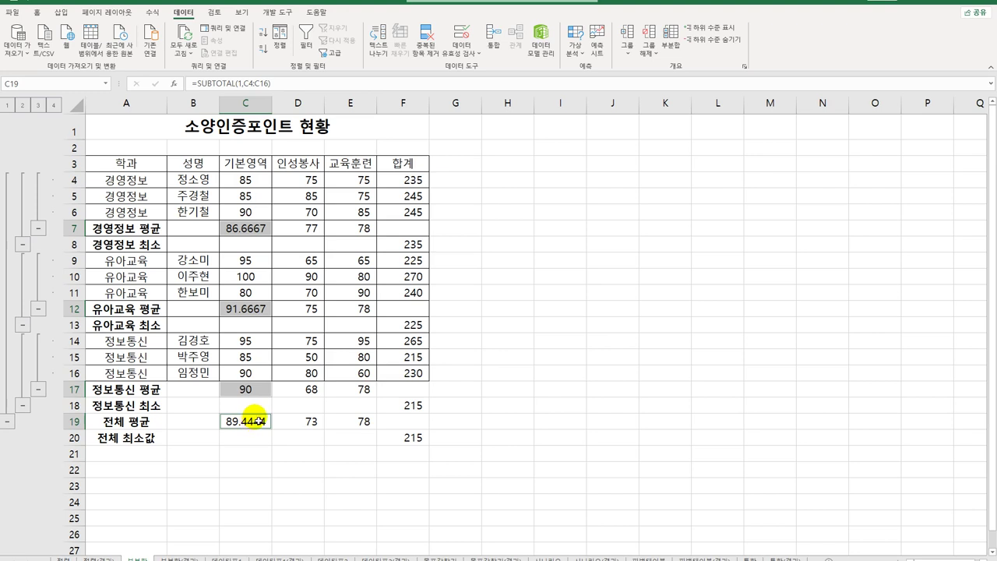
right_click(259, 234)
left_click(317, 470)
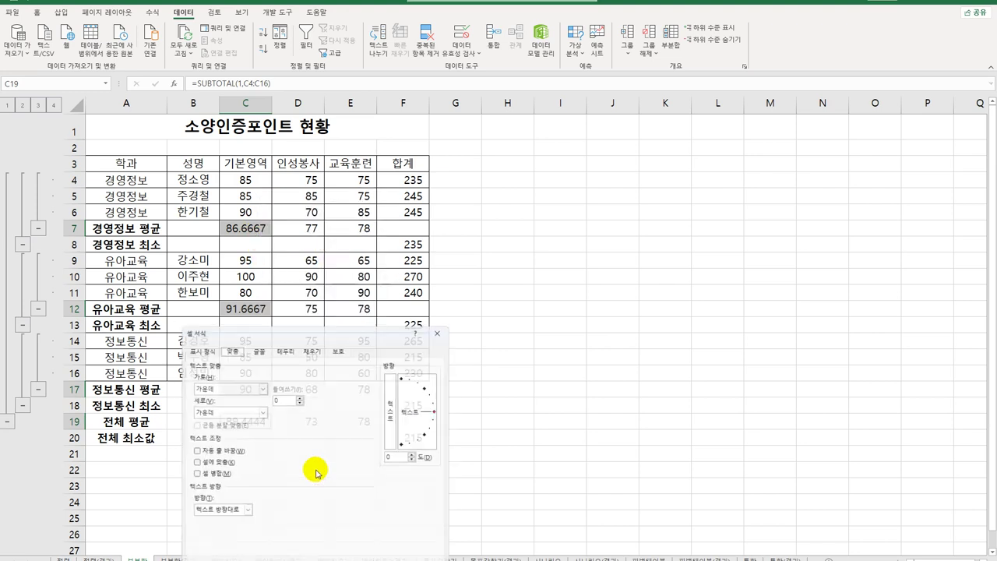
left_click_drag(320, 266, 595, 146)
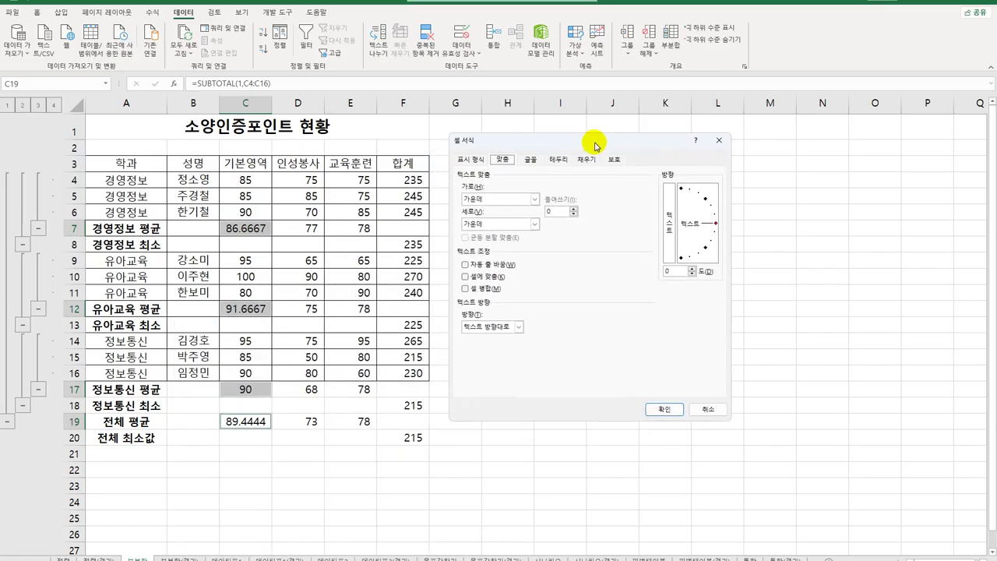
Step: Set the selected averages to the 숫자 number category with 1 decimal place
left_click(470, 160)
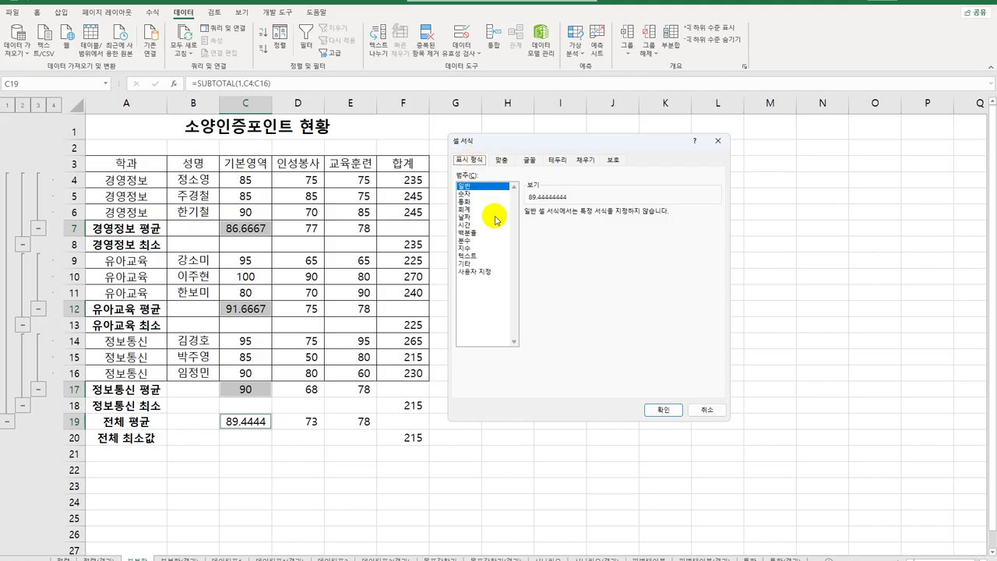
left_click(464, 193)
left_click(602, 215)
left_click(602, 215)
left_click(601, 211)
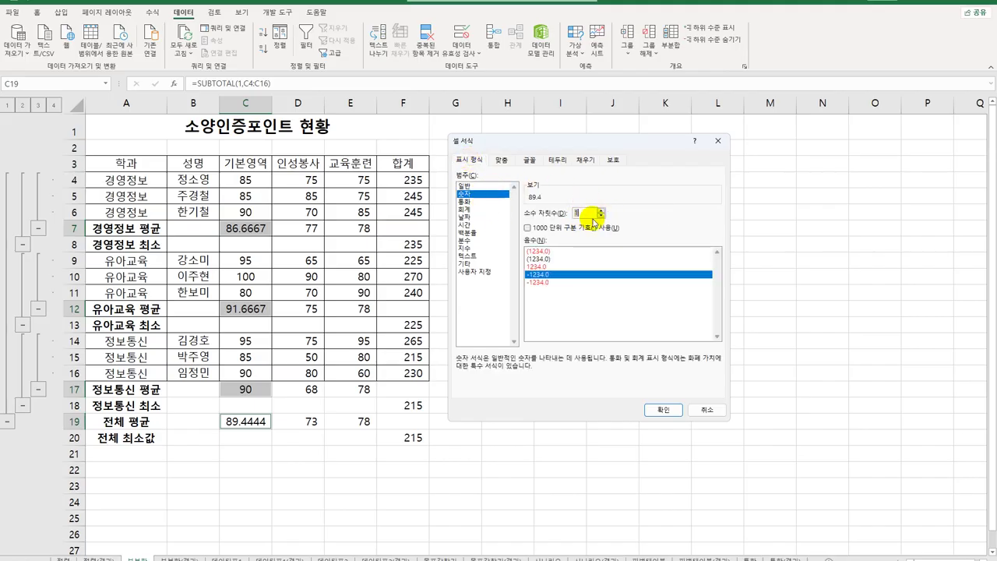
Step: Trim the averages' 사용자 지정 format code to 0.0 and apply it
left_click(485, 271)
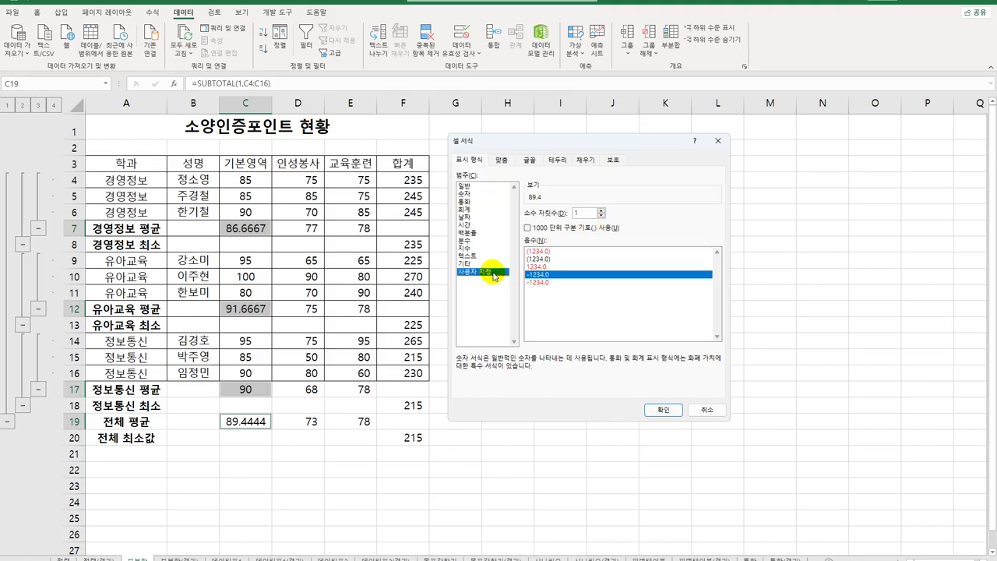
left_click(549, 224)
key("BackSpace")
key("BackSpace")
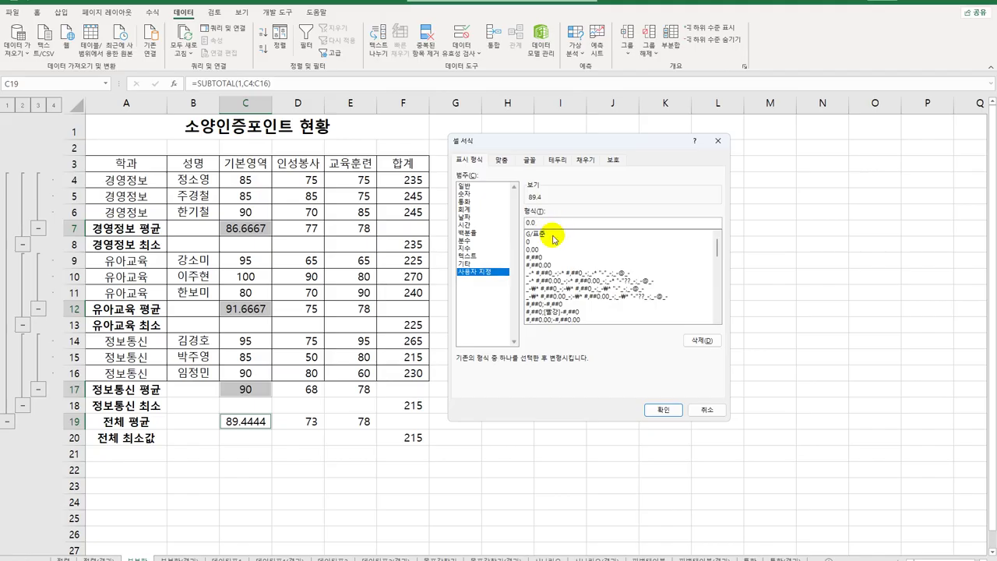
left_click(662, 411)
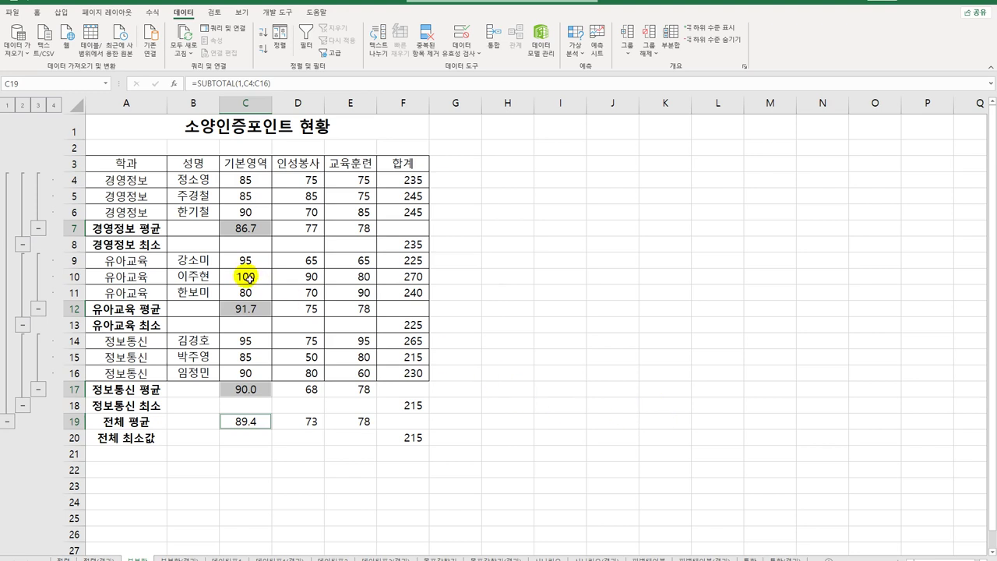
Step: Format the range A3:F20 as a table with headers, using the first-row blue style in the 중간 group
left_click(245, 215)
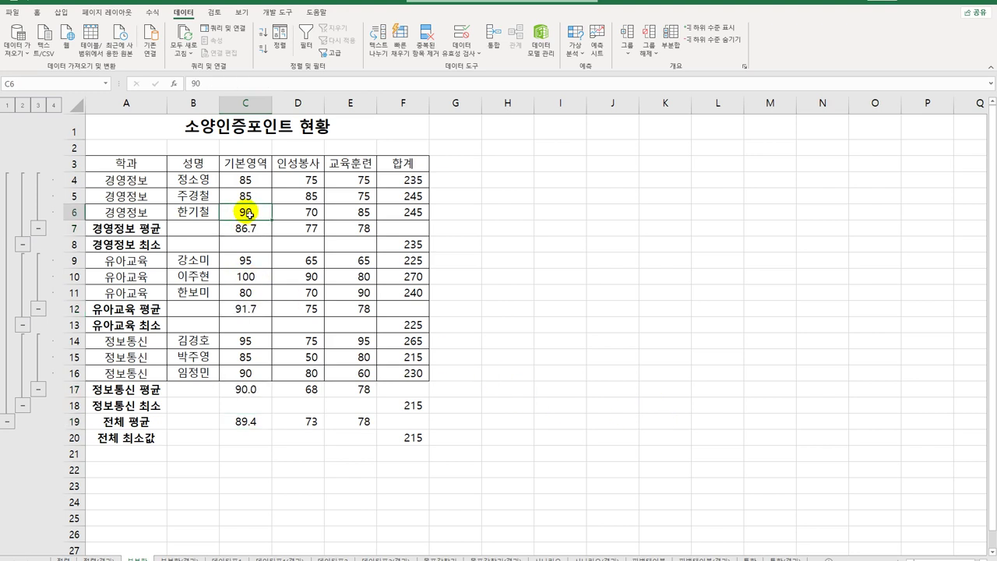
left_click(35, 11)
left_click(500, 46)
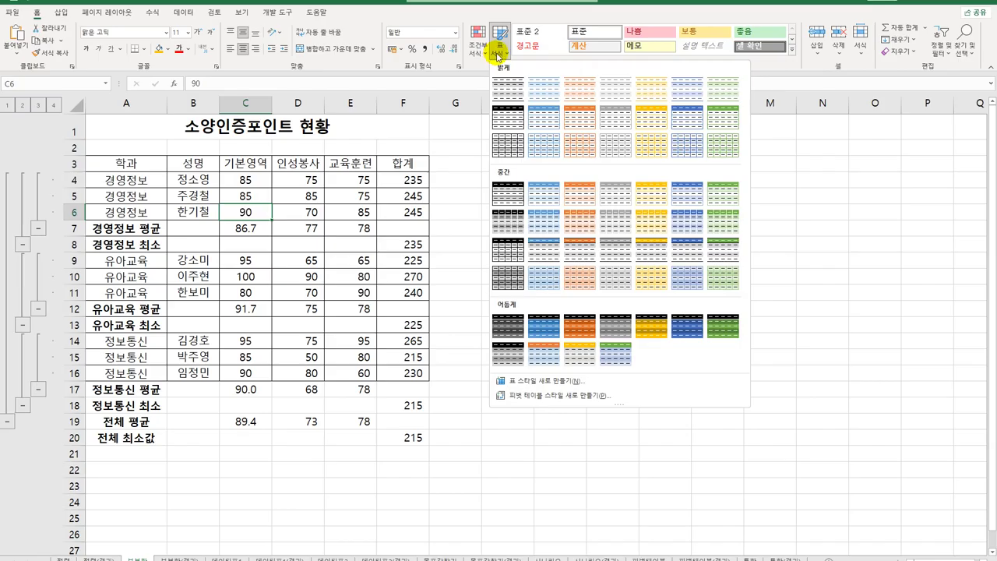
left_click(536, 201)
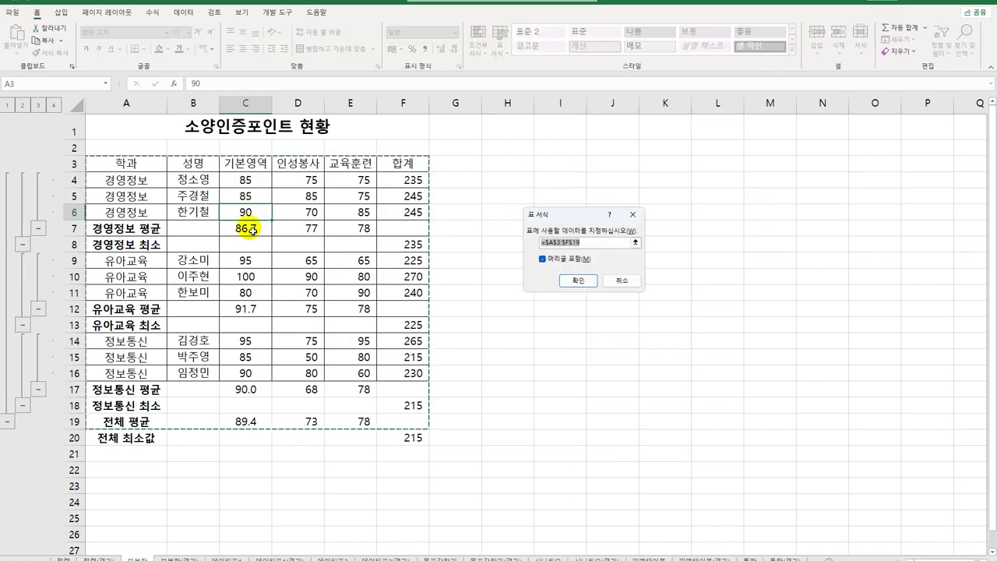
left_click_drag(140, 165, 406, 441)
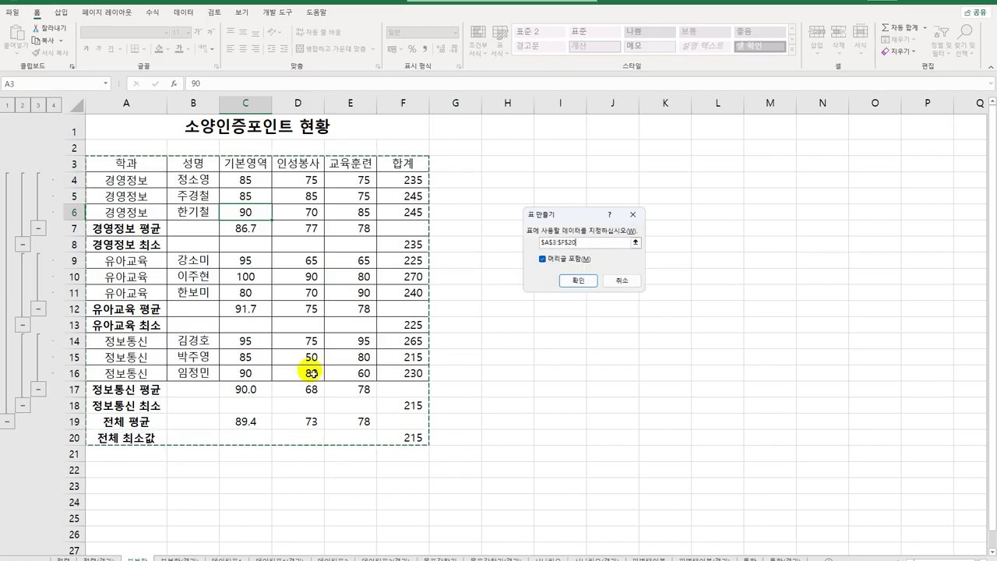
left_click(578, 280)
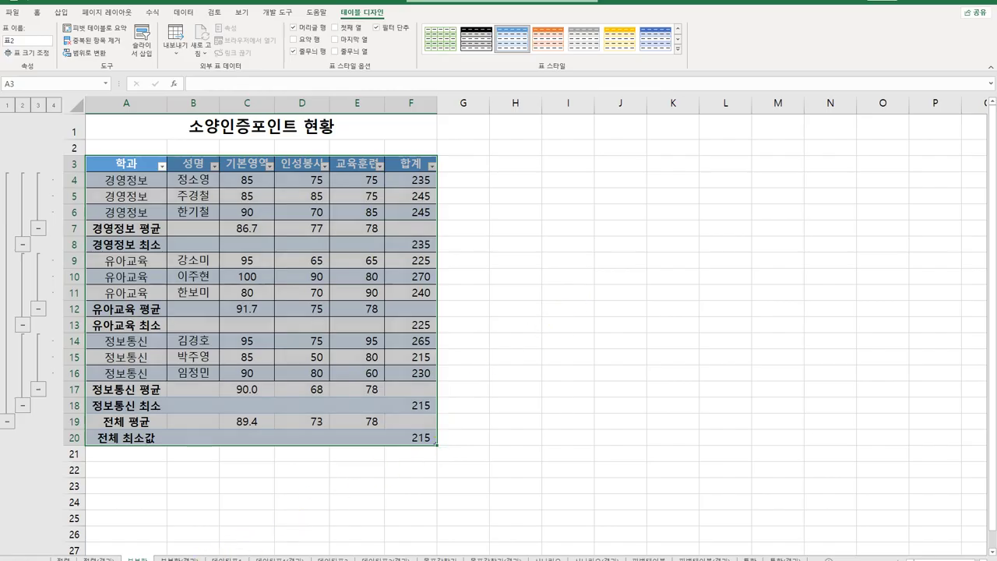
Step: Examine the 부분합(결과) sheet's subtotals at outline levels 1 through 4, cycling through them twice and ending with all rows expanded
left_click(180, 559)
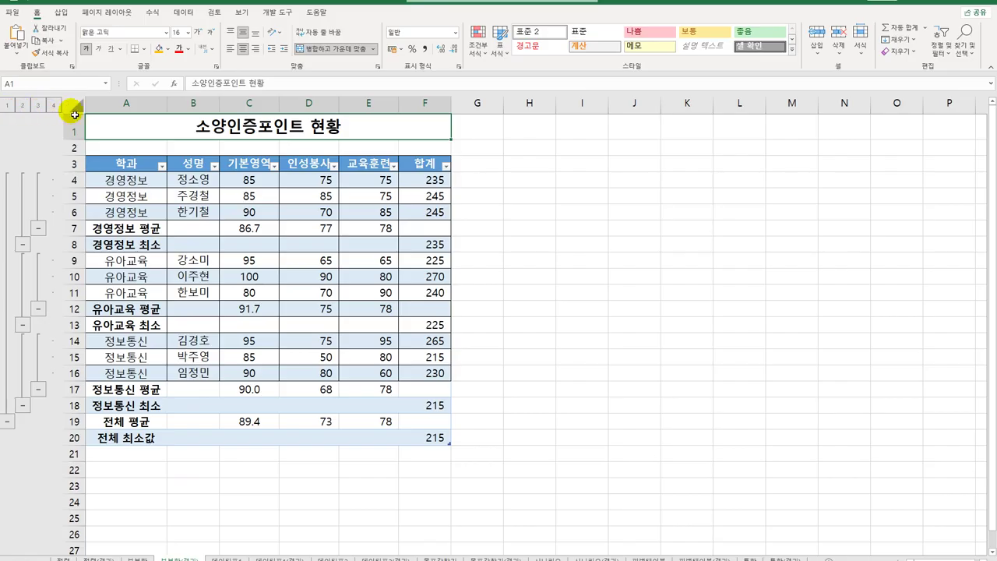
left_click(305, 242)
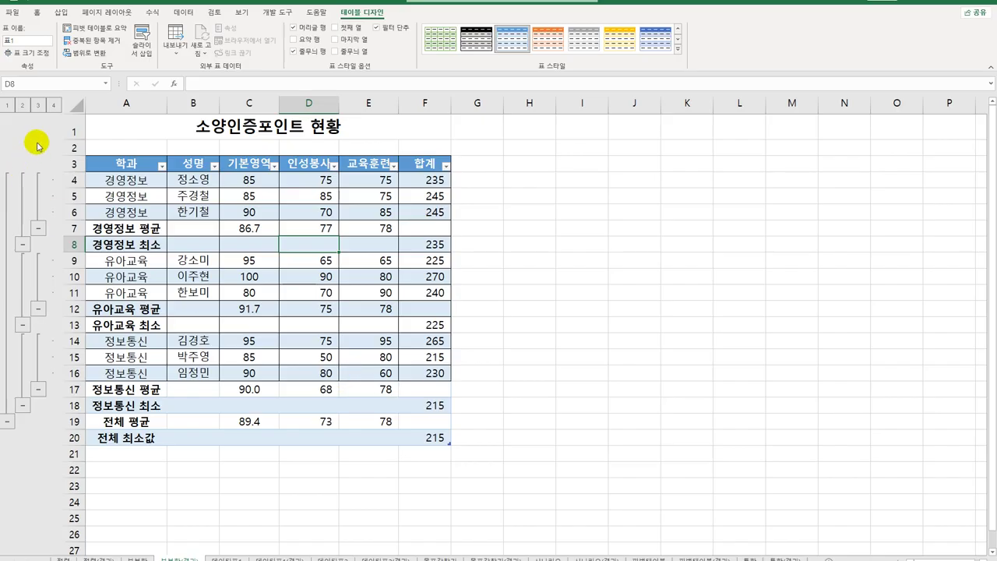
left_click(9, 105)
left_click(23, 105)
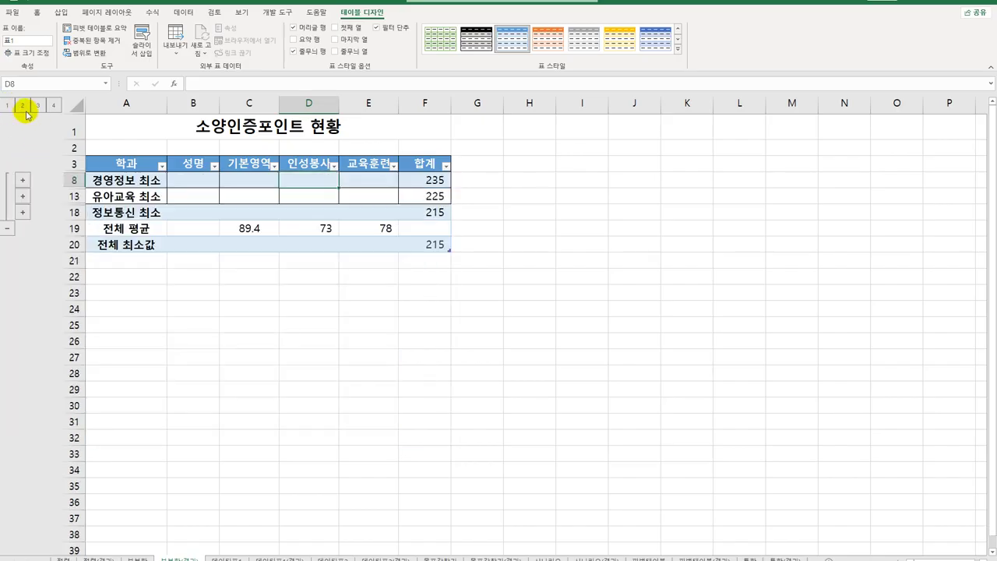
left_click(37, 105)
left_click(53, 105)
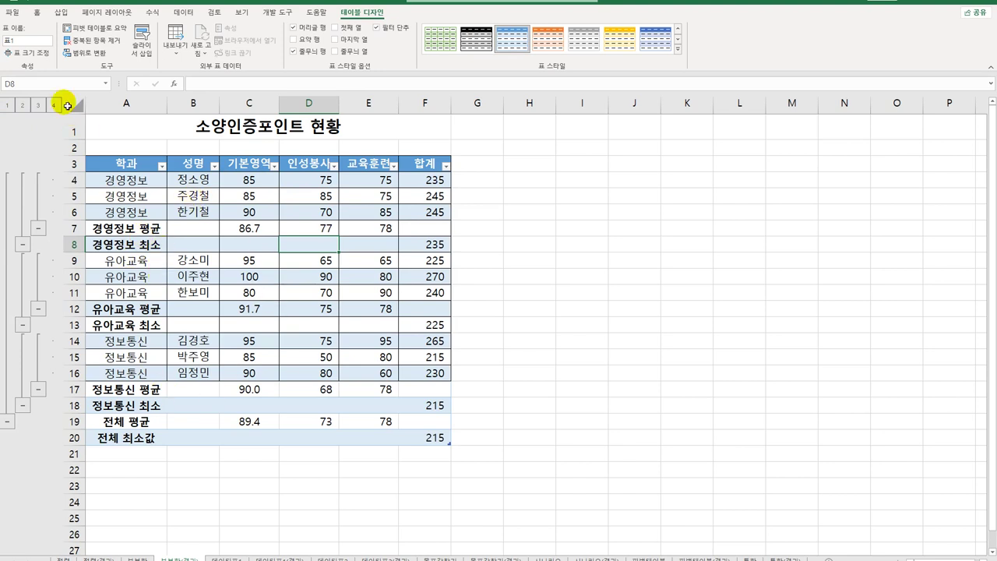
left_click(10, 105)
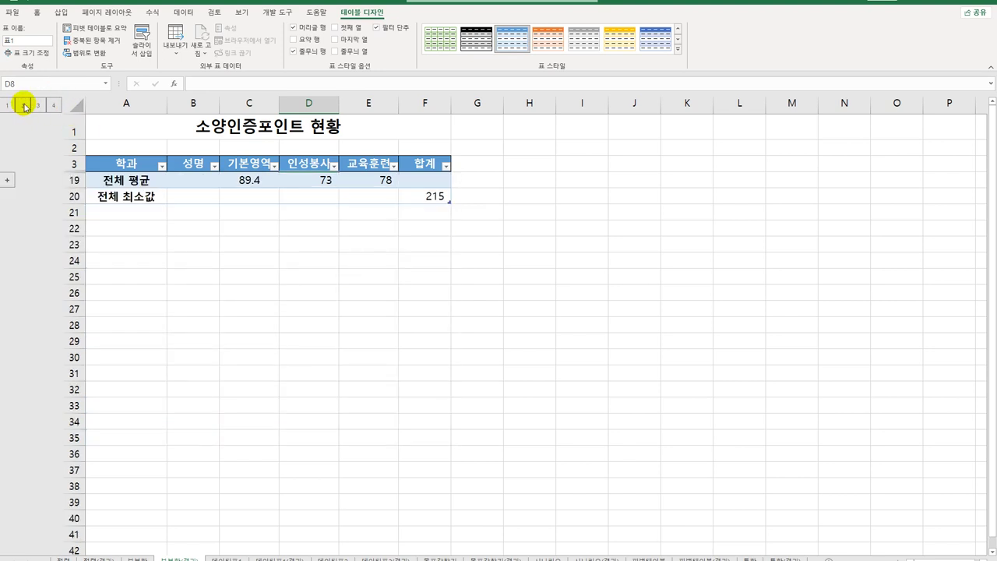
left_click(23, 105)
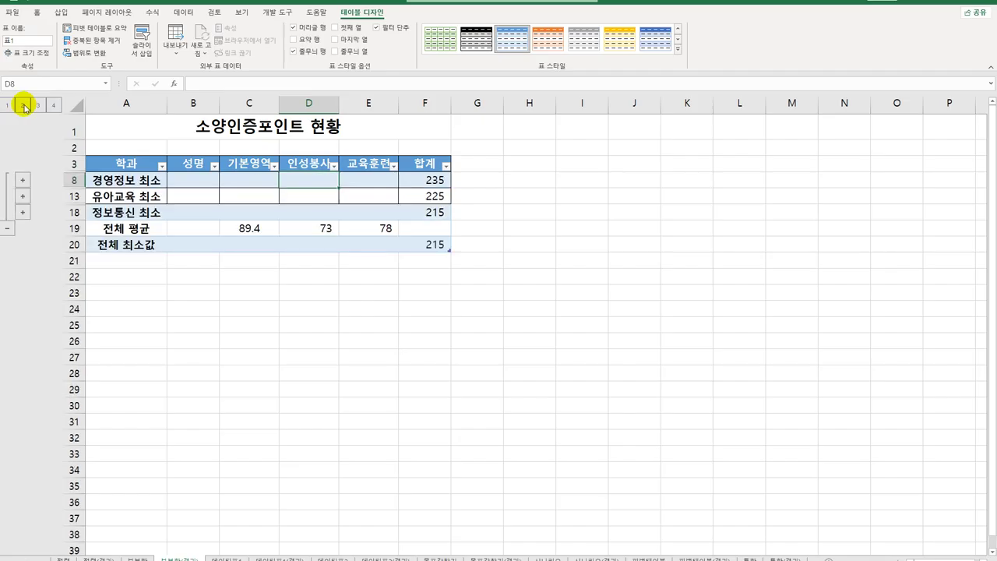
left_click(37, 105)
left_click(53, 105)
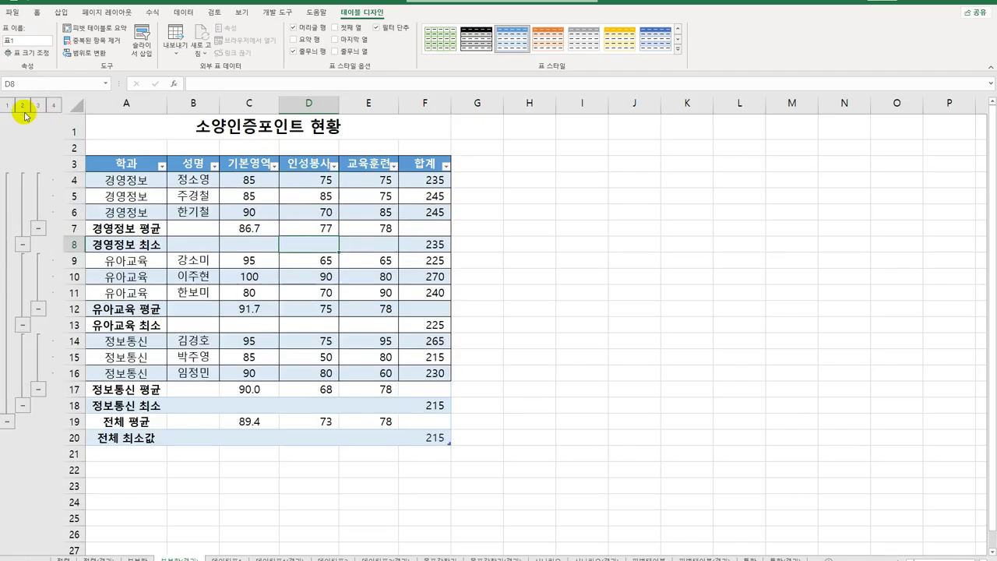